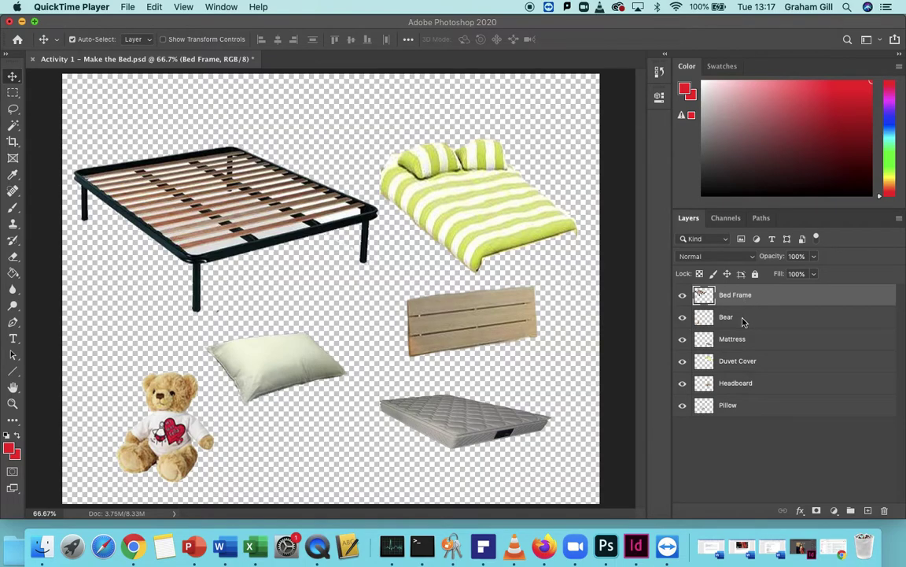
Select the Bear, Mattress, Duvet Cover, Headboard and Pillow layers one after another to review the layer stack
left_click(743, 318)
left_click(743, 341)
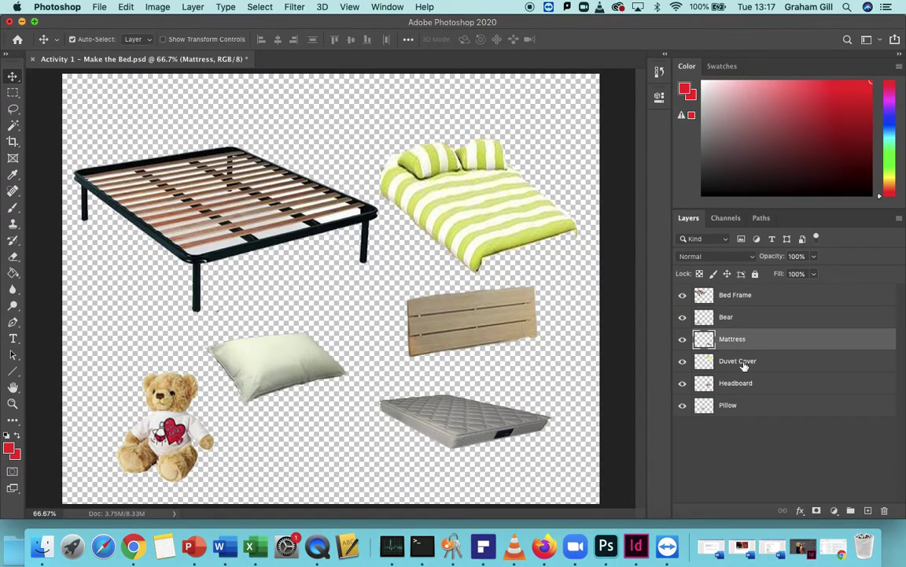
left_click(744, 361)
left_click(744, 383)
left_click(744, 407)
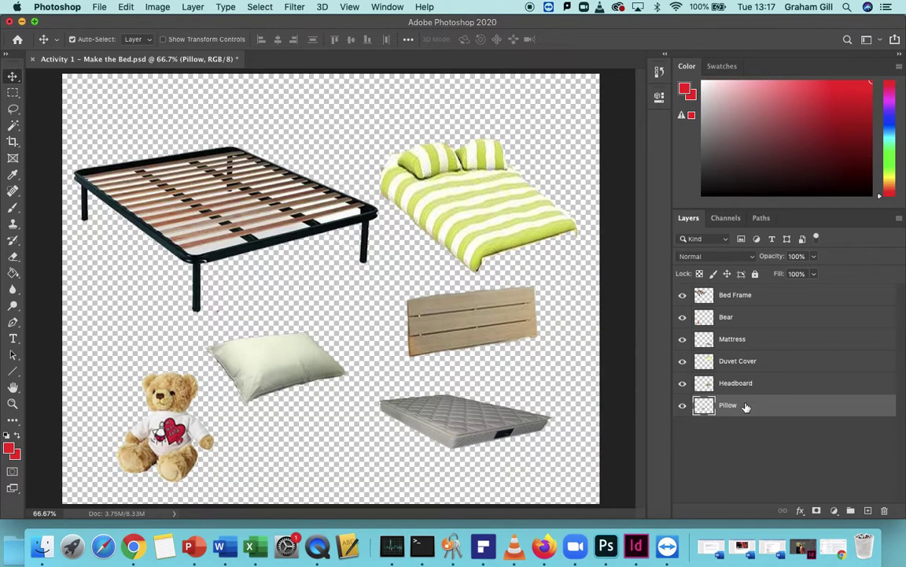
Move the bed frame to the middle of the canvas, overlapping part of the pillow and the headboard
left_click(742, 300)
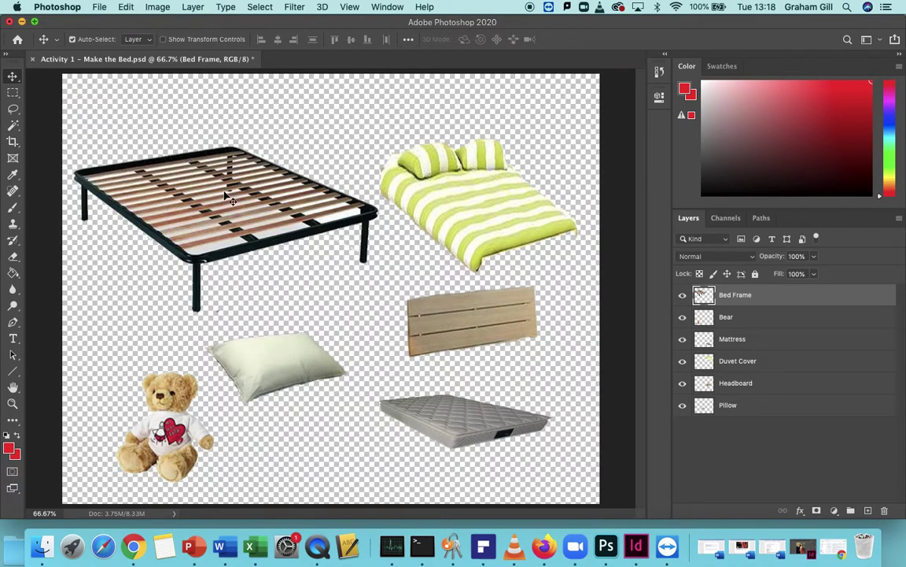
left_click_drag(222, 204, 216, 164)
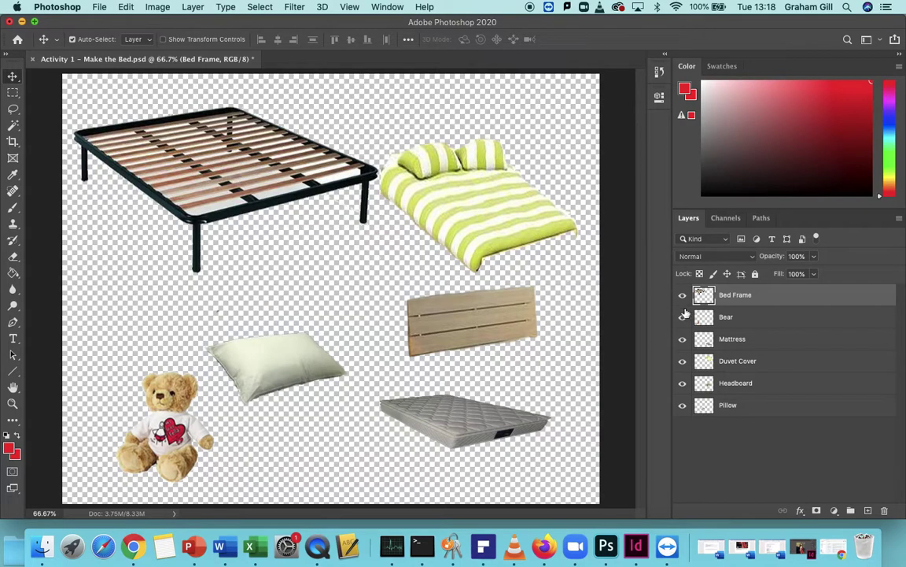
left_click(745, 340)
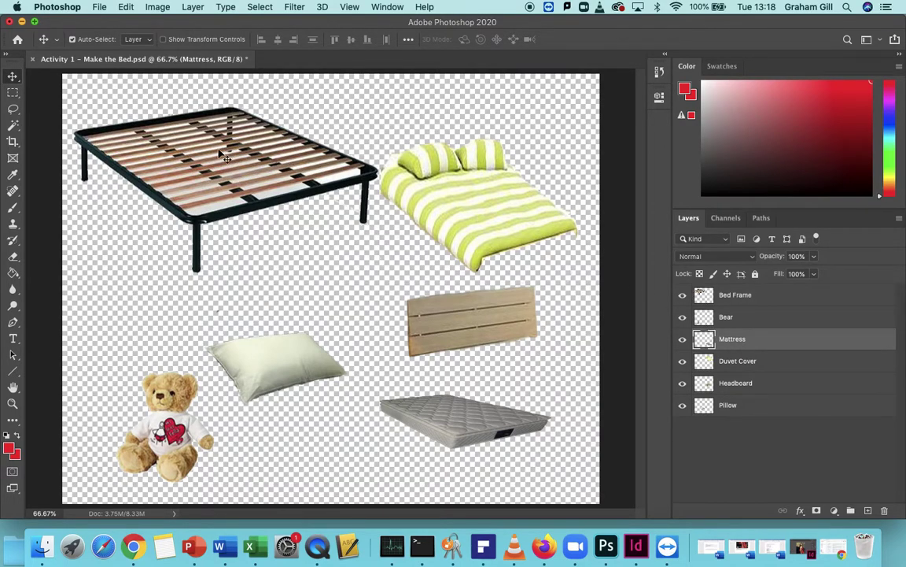
mouse_move(214, 153)
left_mouse_down()
mouse_move(245, 156)
mouse_move(200, 164)
mouse_move(233, 157)
mouse_move(218, 145)
left_mouse_up()
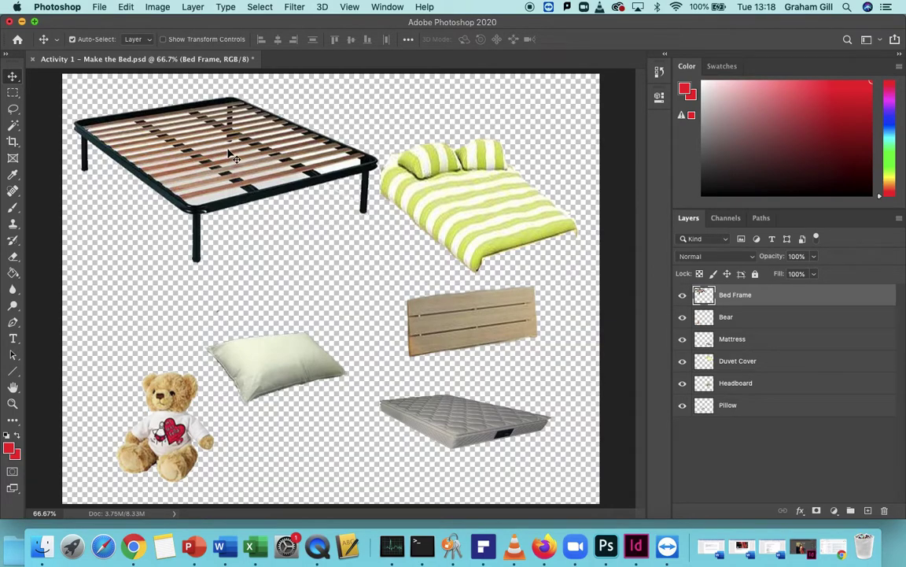
left_click_drag(219, 148, 306, 272)
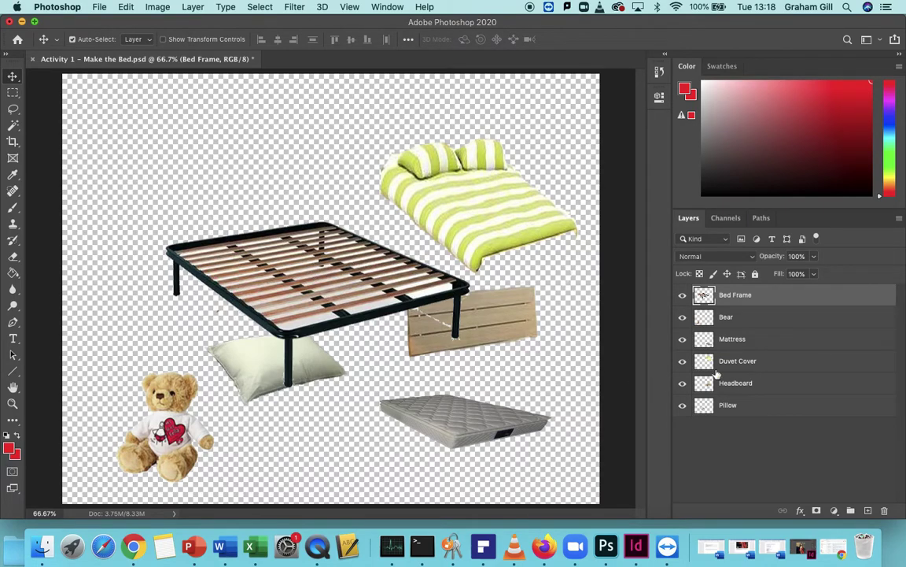
Bring the Mattress layer above the Bed Frame layer and place the mattress on the slats of the frame
left_click(765, 345)
left_click_drag(462, 407, 398, 439)
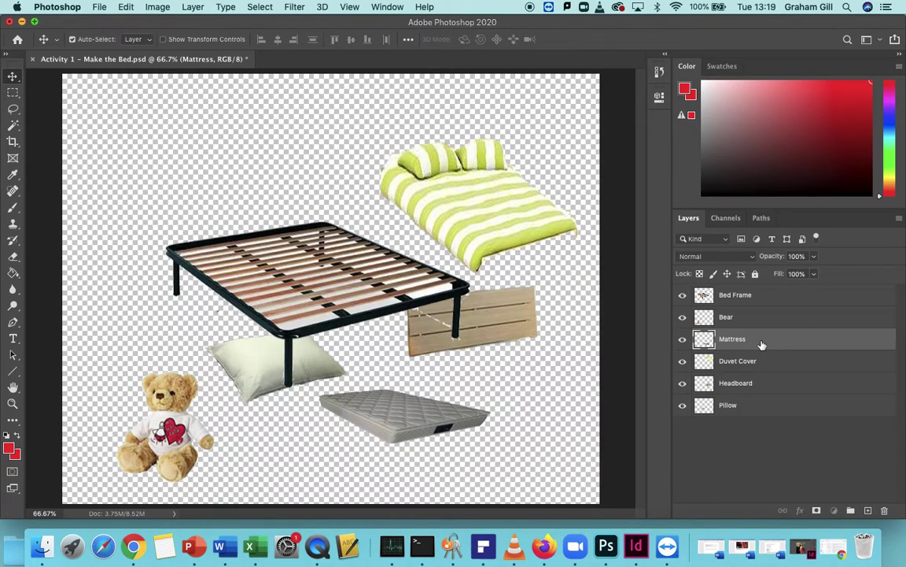
left_click_drag(761, 344, 762, 294)
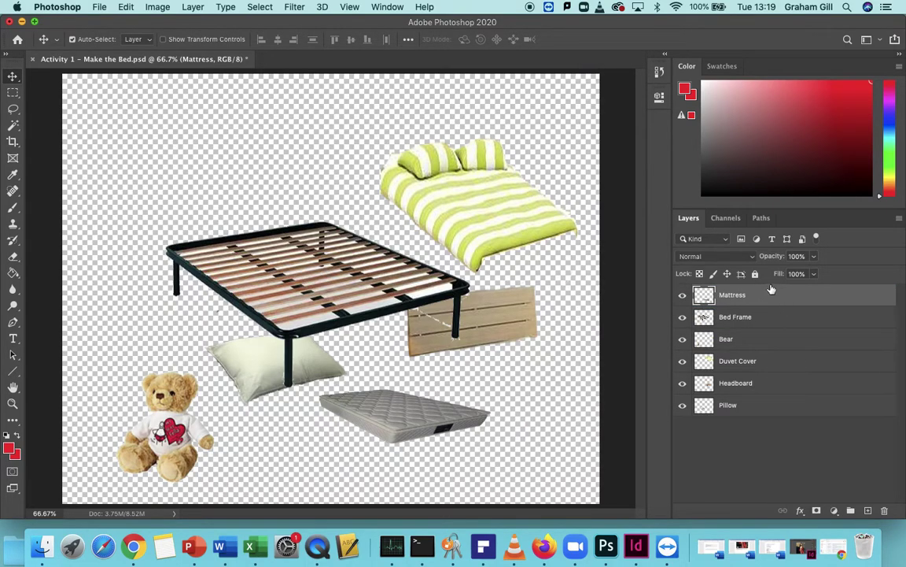
left_click_drag(419, 415, 347, 275)
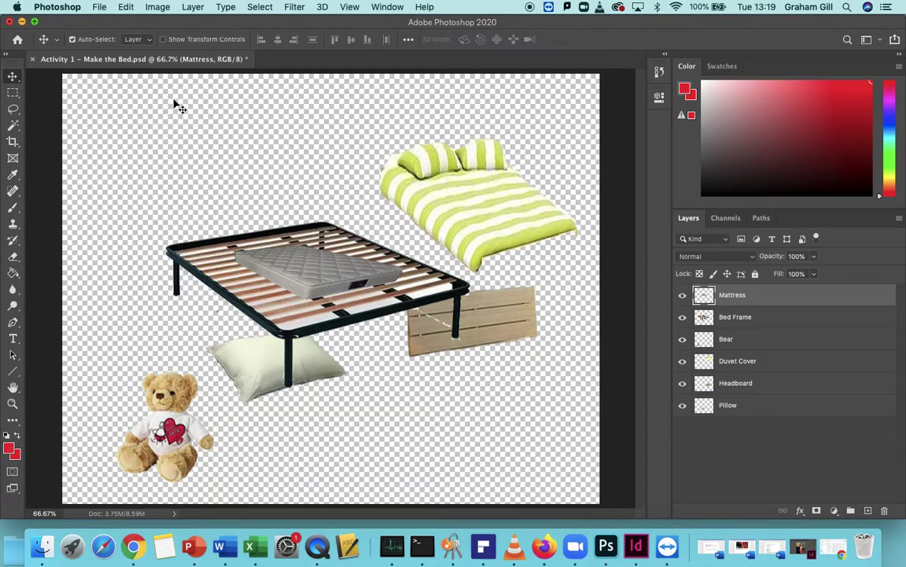
Enlarge the mattress to about 182% with Free Transform, position it to cover the bed frame and apply the transform
left_click(127, 7)
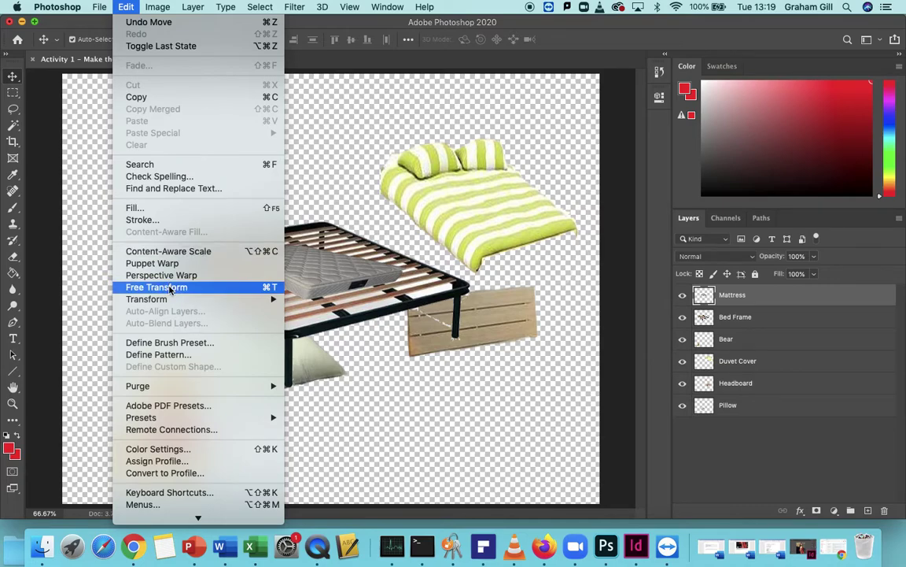
mouse_move(171, 303)
left_click(177, 288)
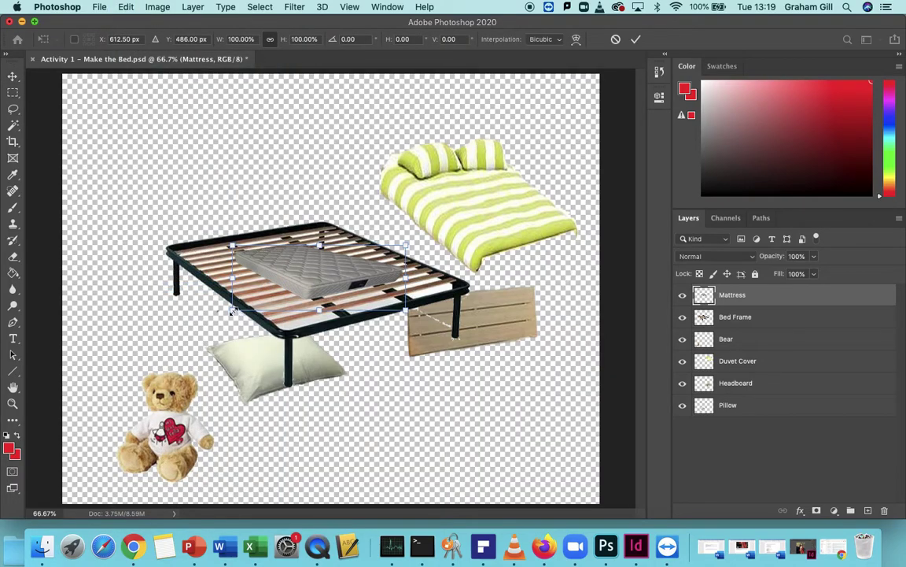
left_click_drag(233, 310, 127, 369)
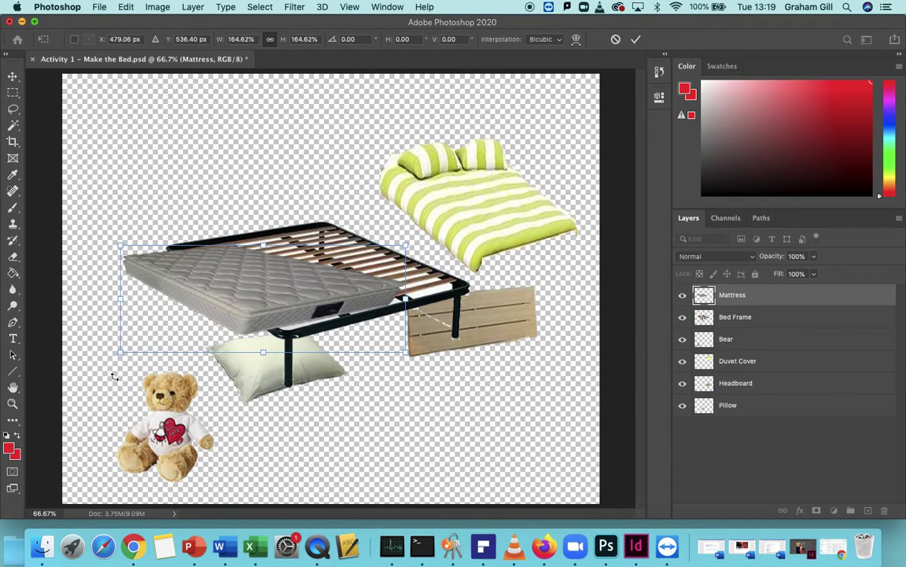
mouse_move(101, 362)
left_mouse_down()
mouse_move(231, 410)
mouse_move(118, 320)
mouse_move(140, 214)
mouse_move(95, 234)
mouse_move(87, 315)
mouse_move(94, 366)
left_mouse_up()
left_click_drag(208, 271, 273, 277)
left_click_drag(448, 336, 480, 339)
left_click_drag(289, 218, 323, 237)
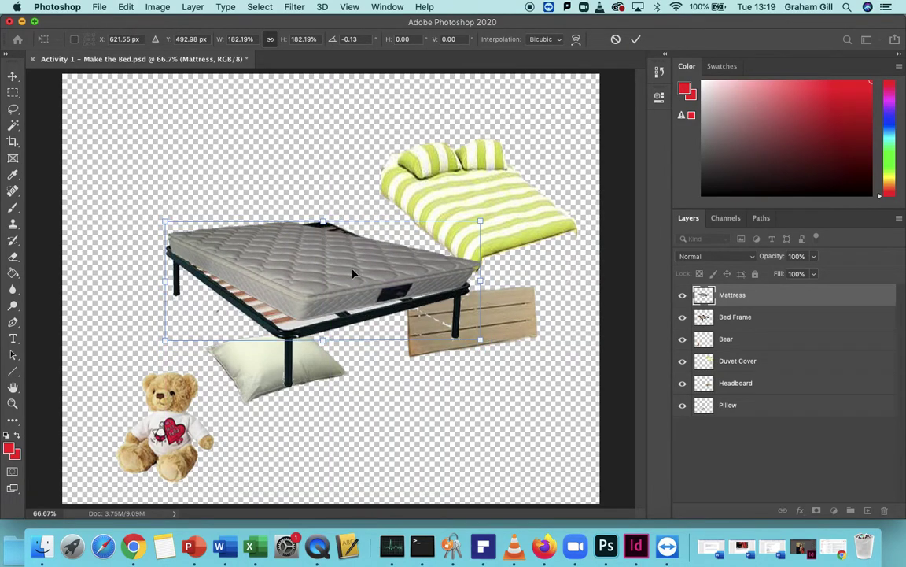
left_click(637, 41)
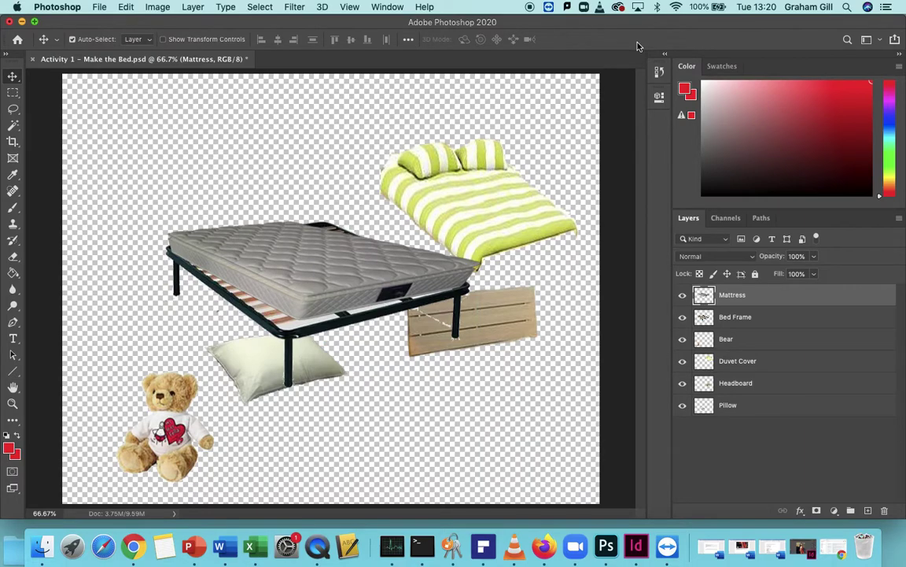
Move the duvet cover onto the mattress and bring its layer to the top of the stack
left_click(740, 365)
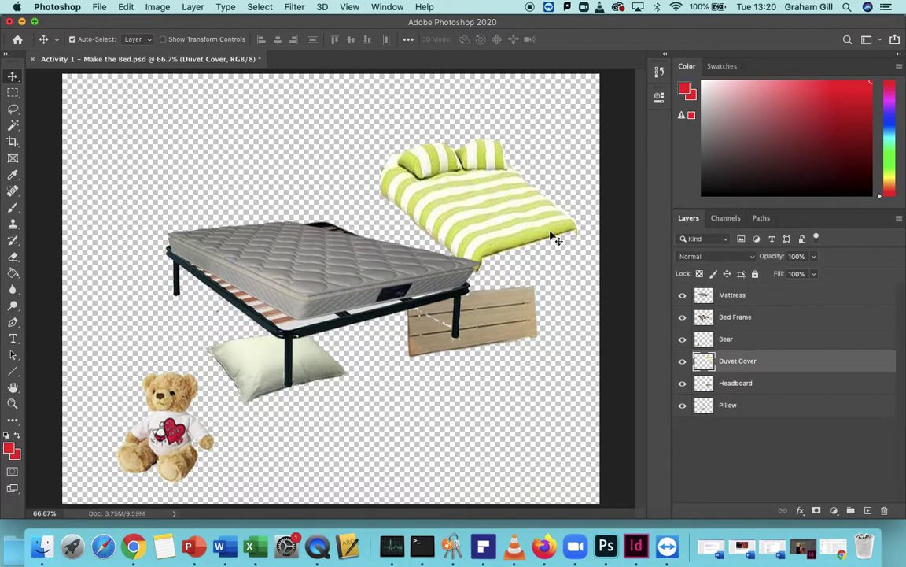
left_click_drag(481, 191, 329, 277)
left_click_drag(787, 369, 780, 295)
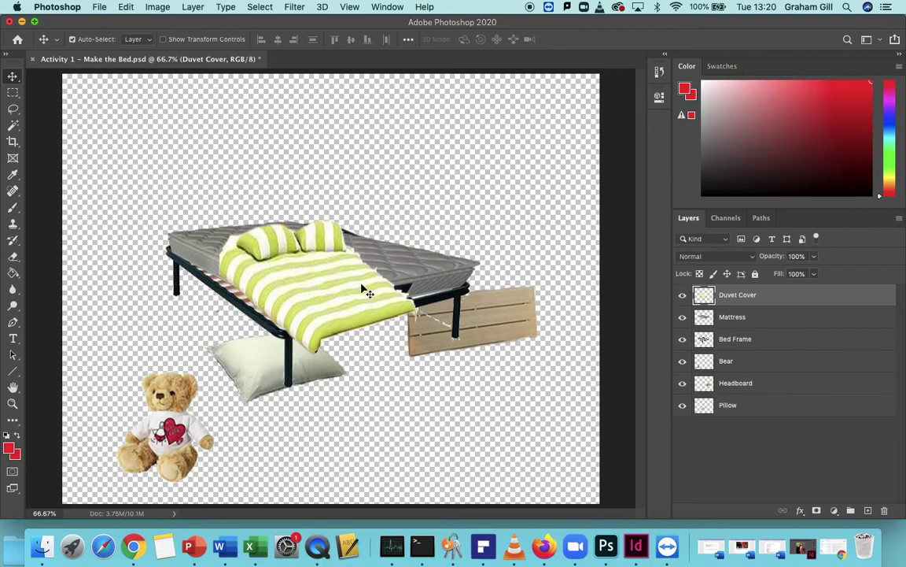
Free-transform the duvet cover: rotate it about -9.4°, scale it to about 119% and align it with the mattress's head end
left_click(119, 8)
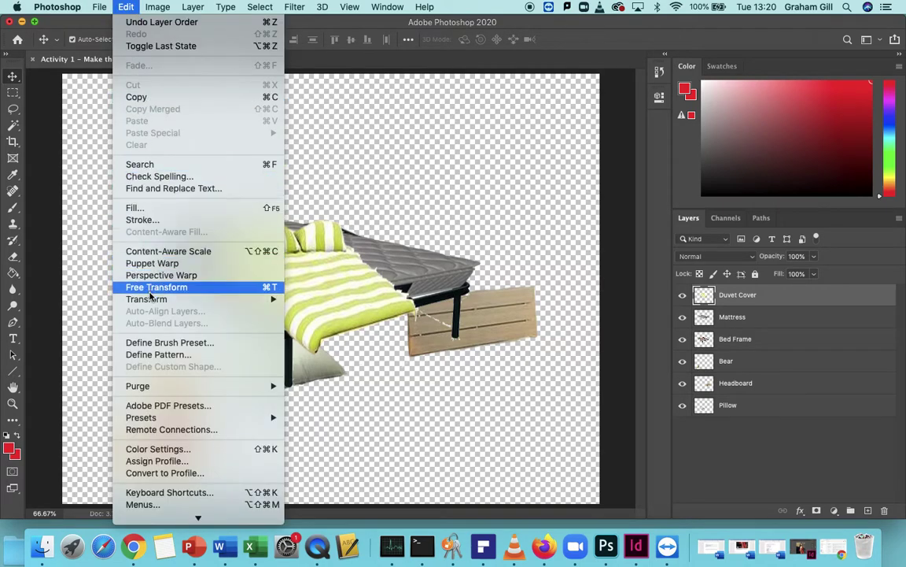
left_click(161, 287)
left_click_drag(435, 159, 421, 137)
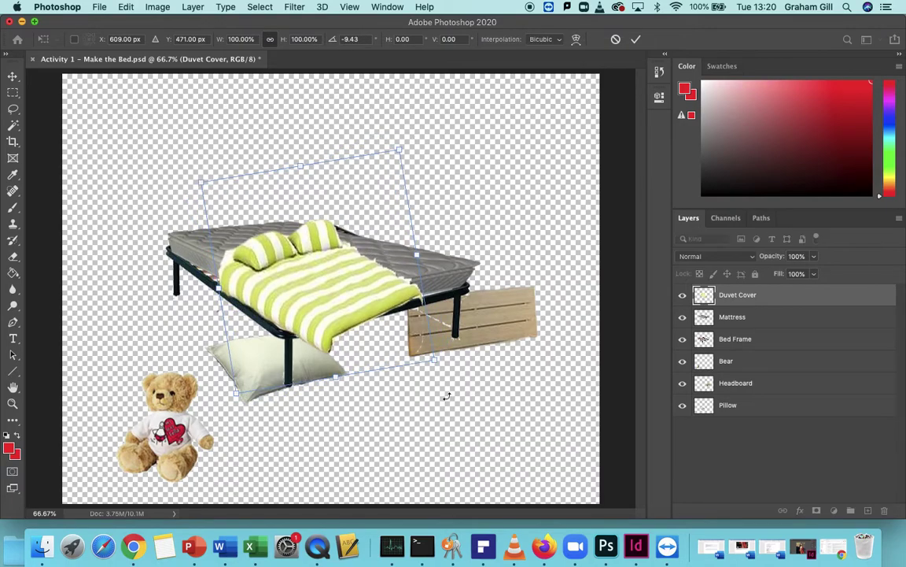
left_click_drag(432, 360, 496, 407)
left_click_drag(352, 333, 312, 273)
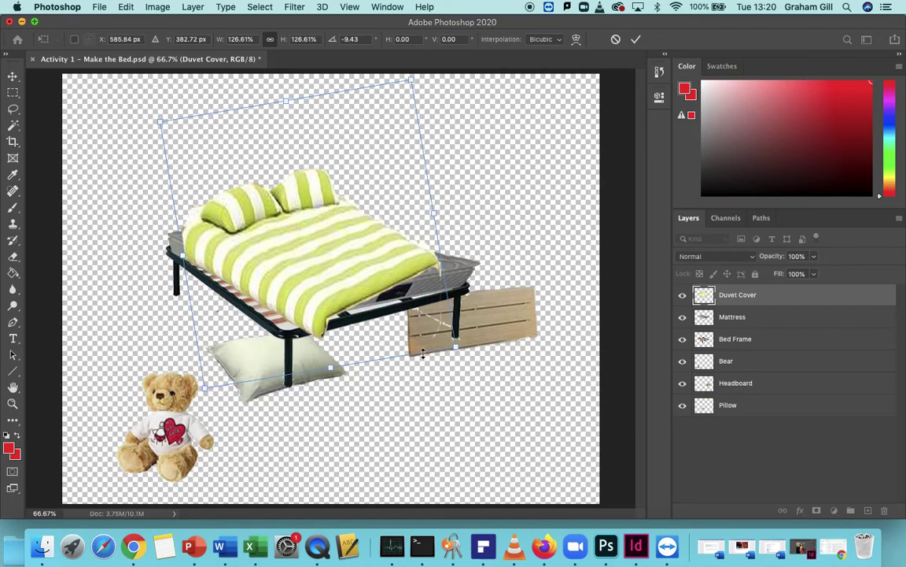
left_click_drag(456, 346, 439, 334)
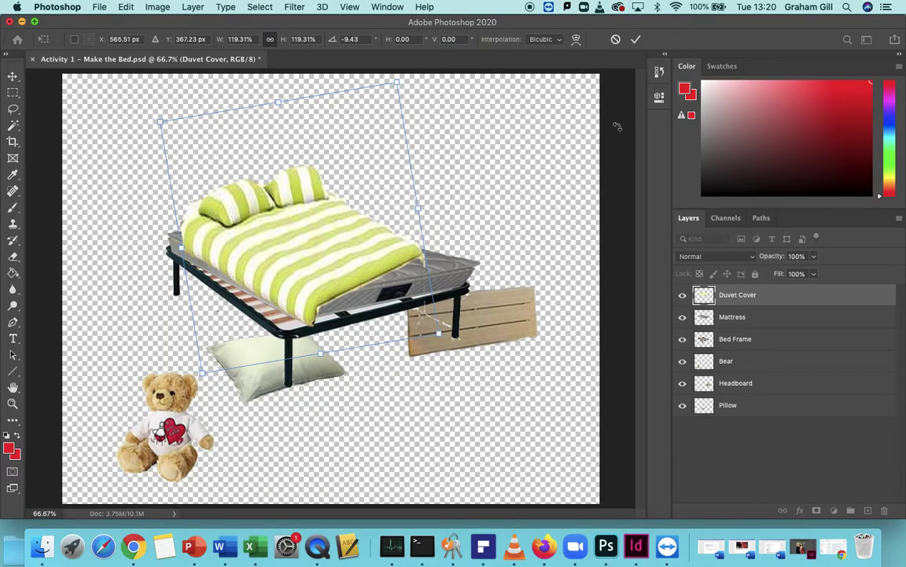
left_click(637, 39)
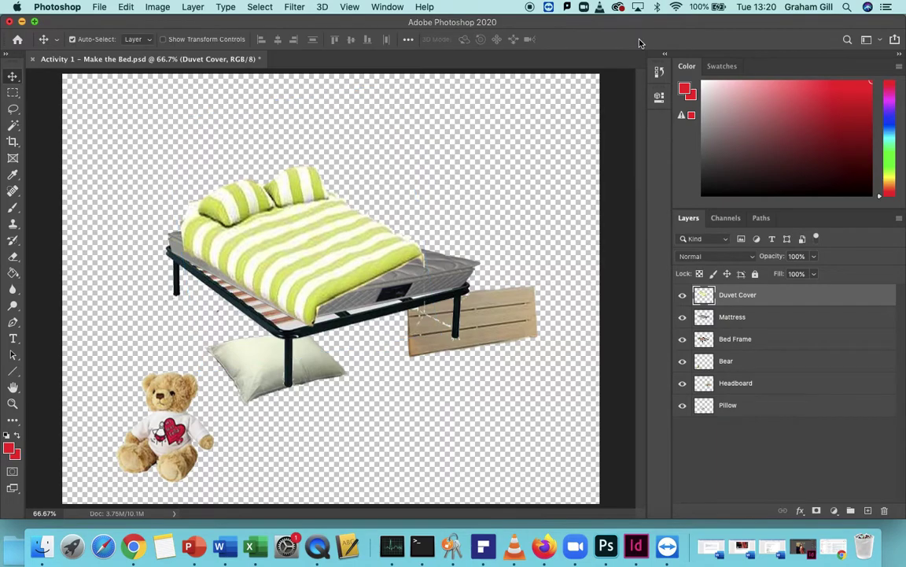
Skew the duvet cover by pulling its lower corner on the foot side downwards, and apply the transform
left_click(129, 8)
mouse_move(148, 303)
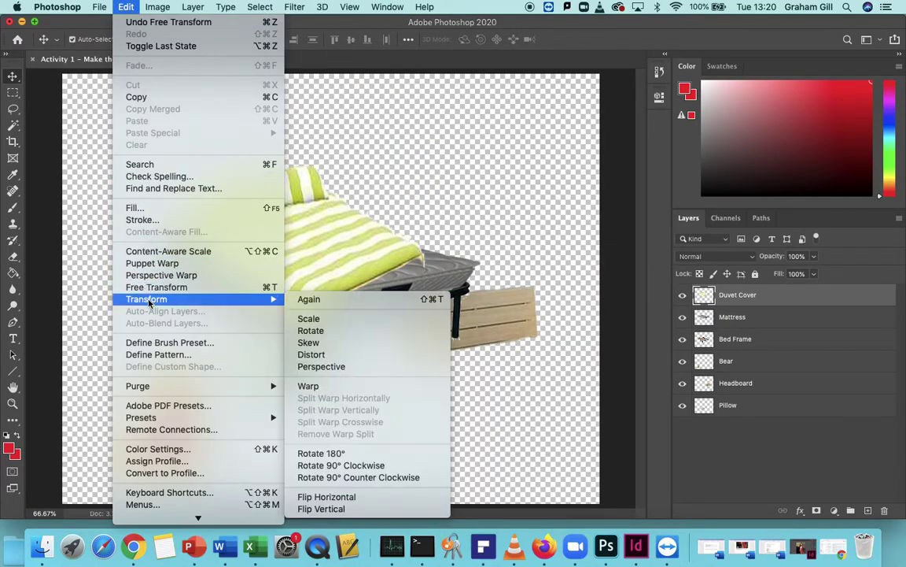
left_click(345, 344)
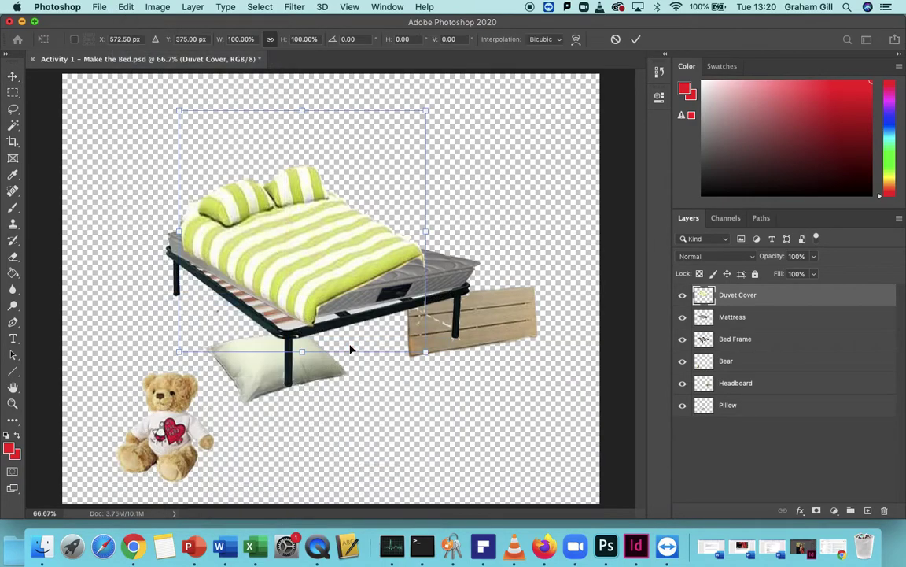
left_click_drag(430, 356, 463, 431)
left_click_drag(426, 272, 460, 274)
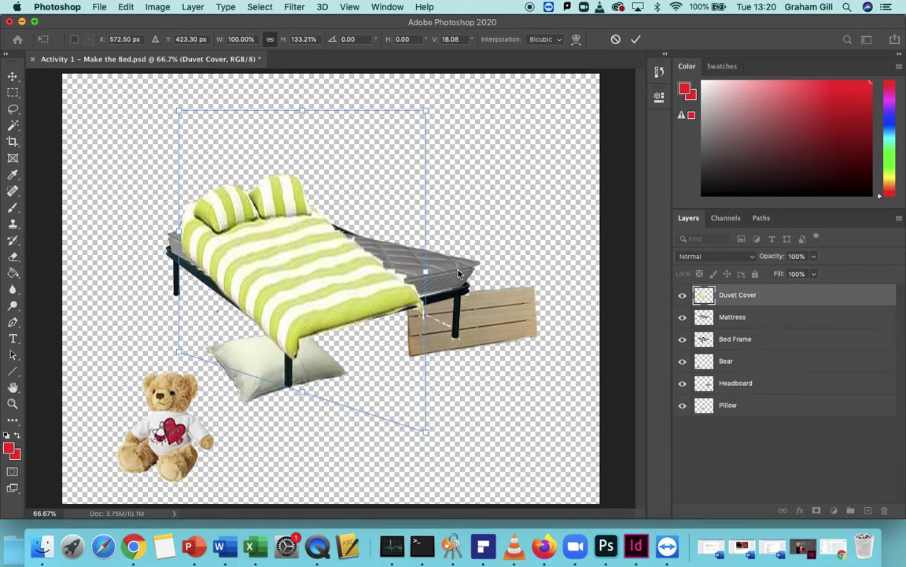
left_click(637, 39)
Scale the duvet cover to about 127% with Free Transform so it spans the mattress's width, and reposition it over the bed
left_click(128, 8)
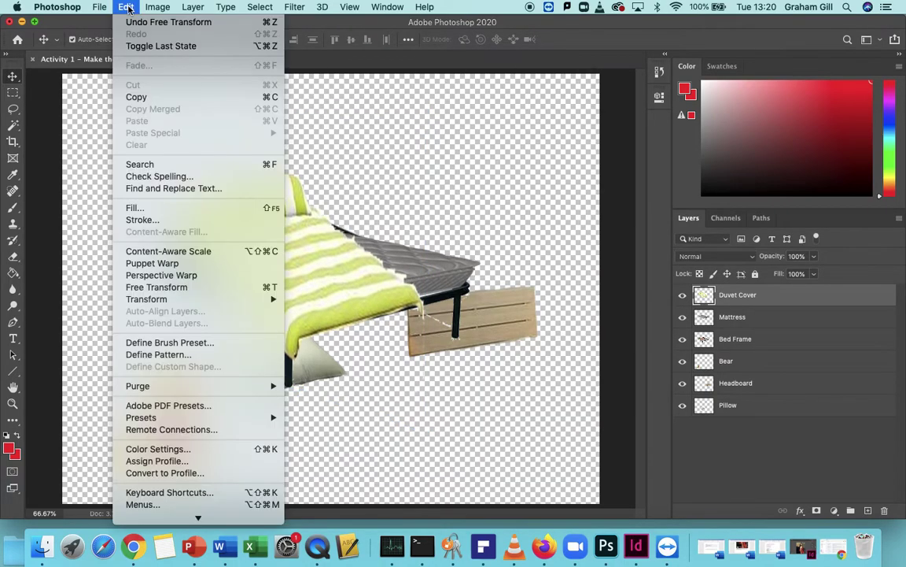
left_click(162, 287)
left_click_drag(424, 258, 495, 258)
left_click_drag(353, 309, 343, 275)
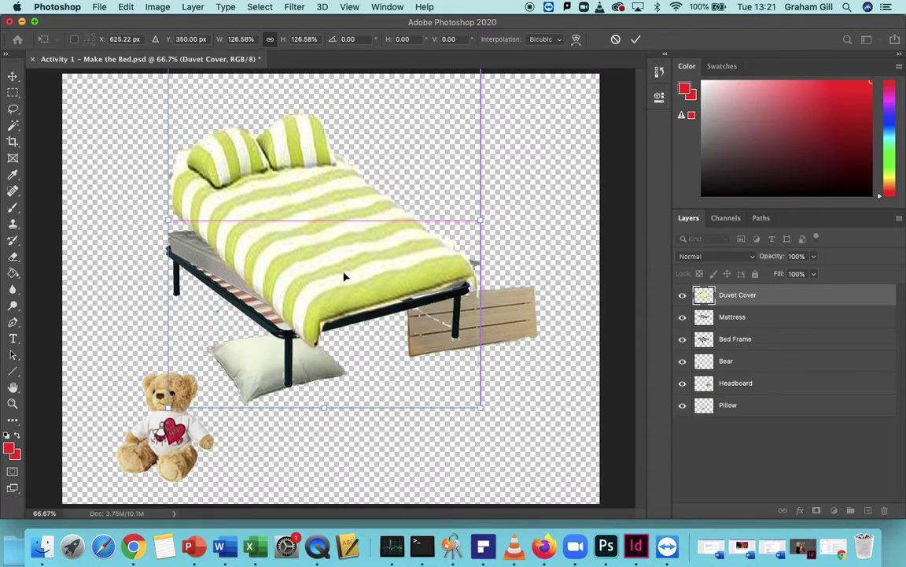
left_click(636, 38)
Lower the duvet cover with Skew and pull its four corners to narrow the pillow end and widen the foot end
left_click(120, 7)
mouse_move(148, 299)
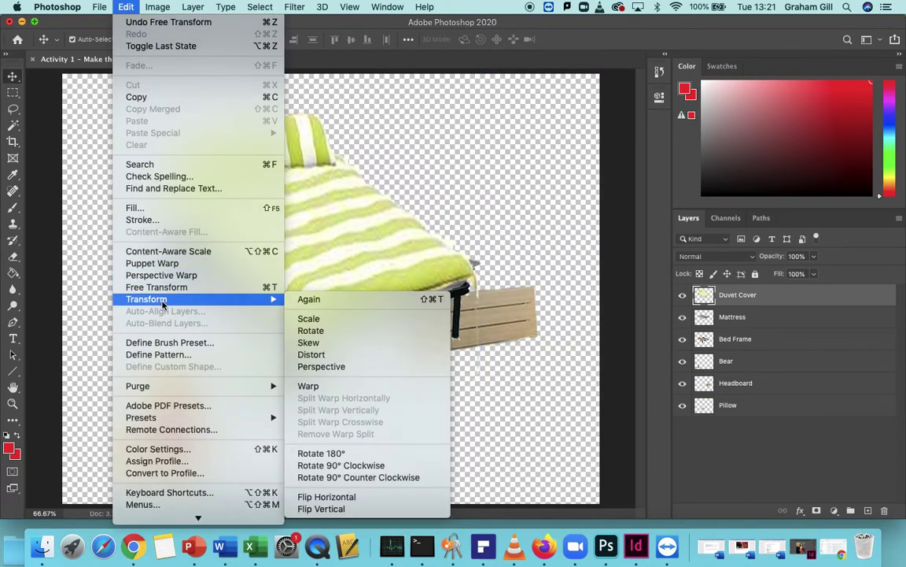
left_click(304, 342)
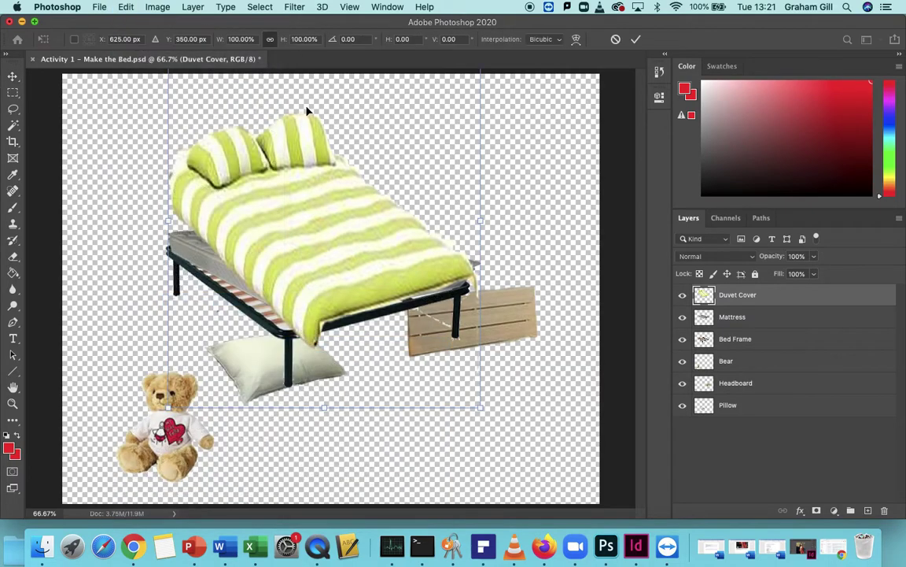
left_click_drag(347, 222, 351, 272)
left_click_drag(481, 87, 408, 141)
left_click_drag(173, 91, 171, 124)
left_click_drag(481, 460, 564, 395)
left_click_drag(167, 465, 167, 395)
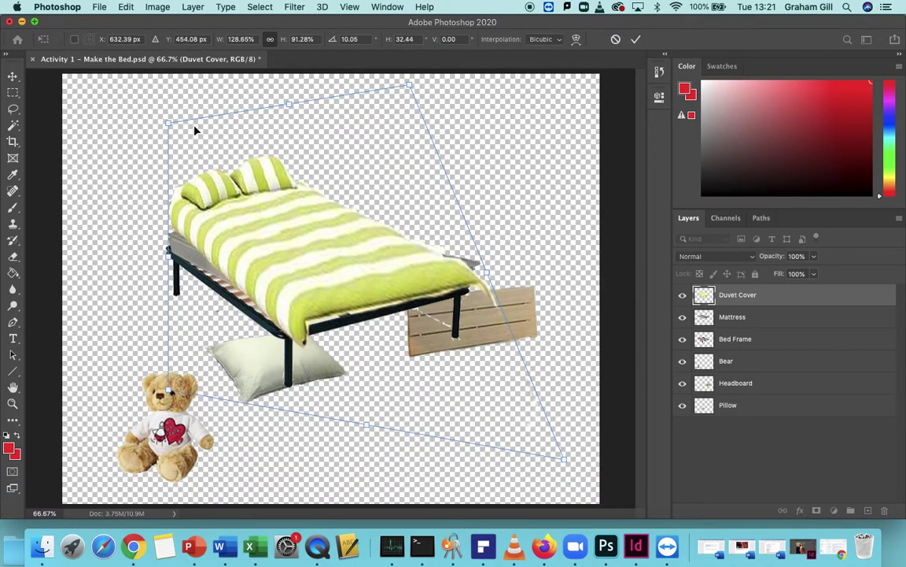
Refine the duvet cover's skewed corners so its edges follow the mattress's perspective, and apply the transform
left_click_drag(170, 125, 155, 124)
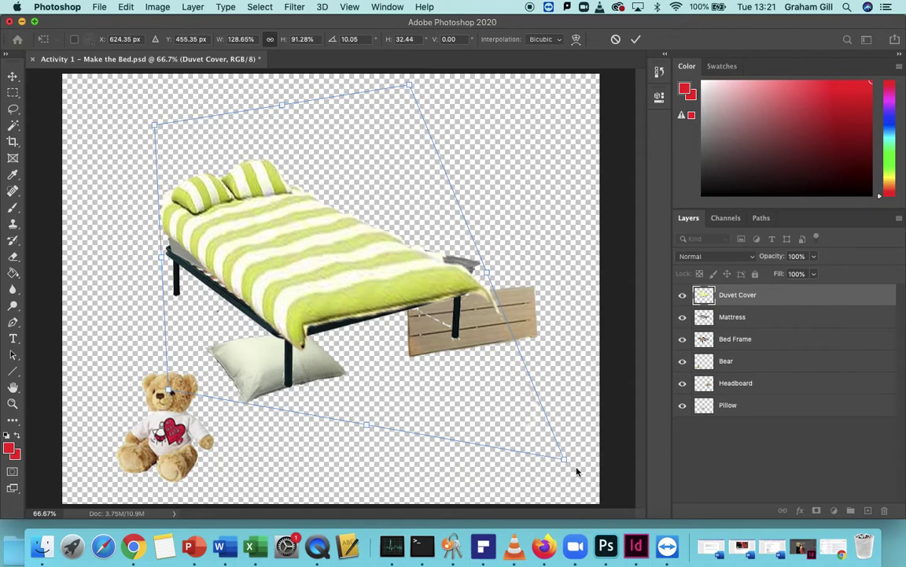
left_click_drag(565, 461, 540, 400)
left_click_drag(170, 392, 177, 362)
left_click_drag(153, 125, 155, 147)
left_click_drag(410, 85, 411, 100)
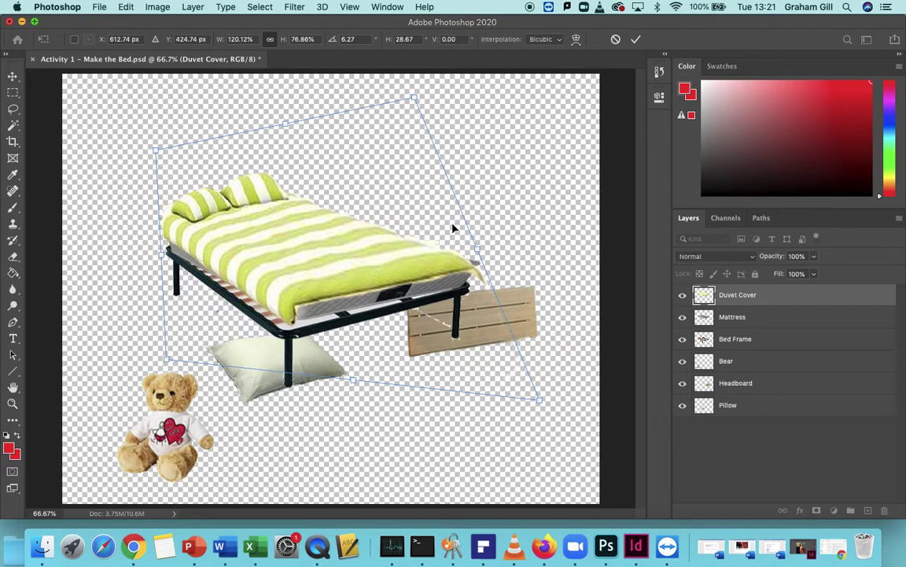
left_click(635, 40)
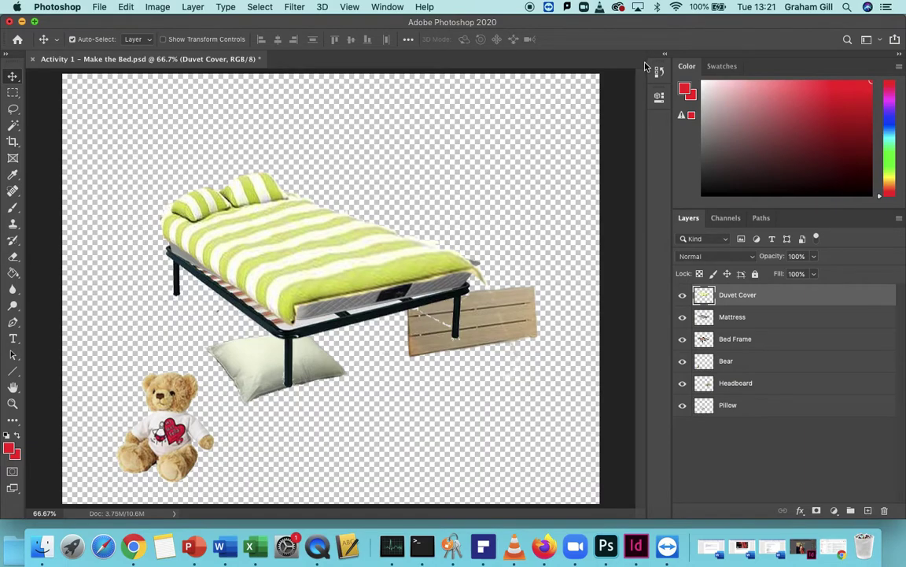
Move the headboard behind the pillows at the head end of the bed
left_click(744, 386)
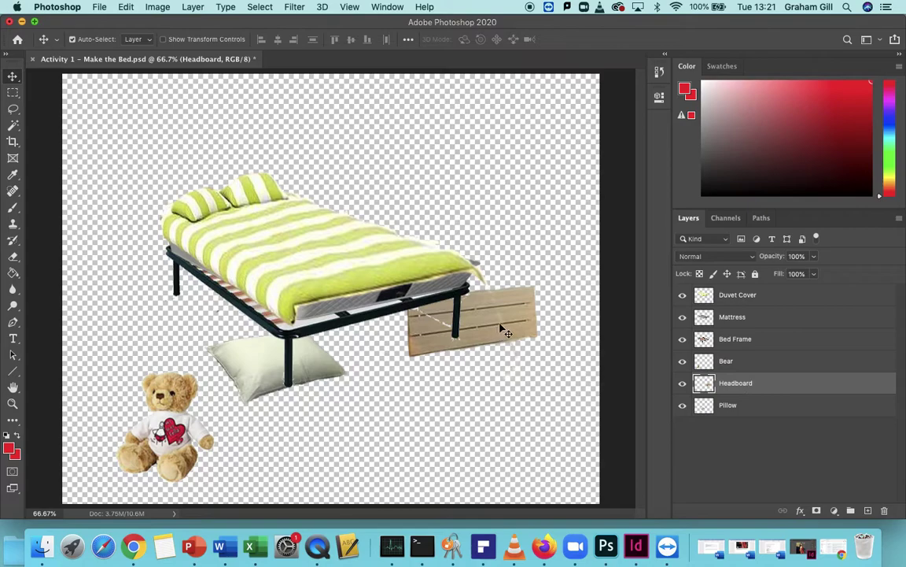
left_click_drag(526, 323, 274, 200)
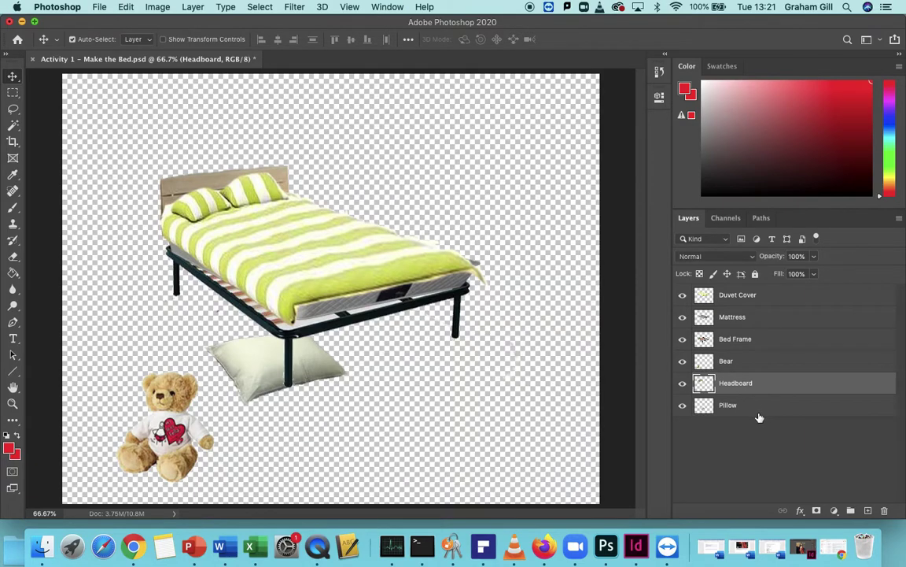
Bring the pillow layer to the front and scale it to about 64% with Free Transform, resting it against the headboard over the striped pillows
left_click_drag(758, 411, 759, 293)
left_click_drag(258, 376, 231, 214)
left_click(129, 7)
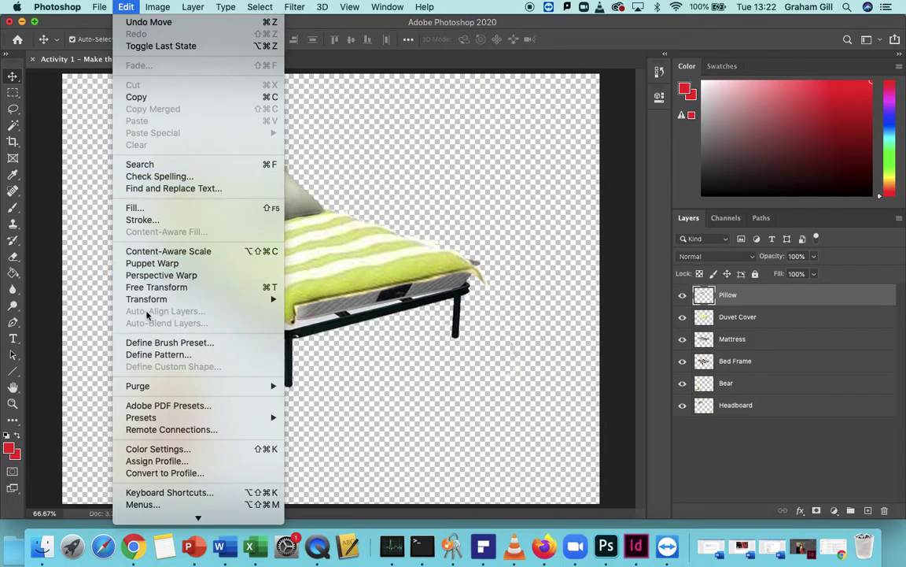
left_click(138, 288)
left_click_drag(344, 139, 282, 175)
left_click_drag(226, 223, 233, 202)
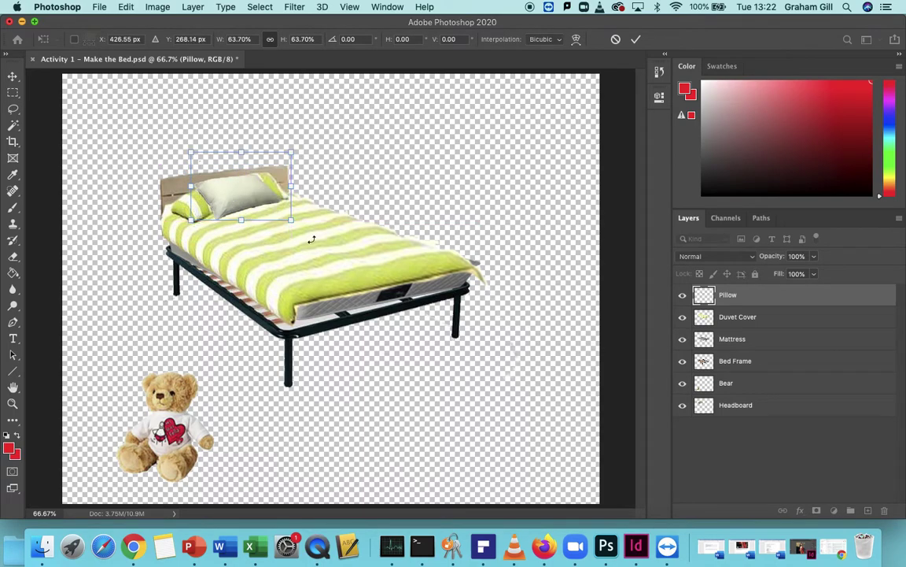
left_click(636, 39)
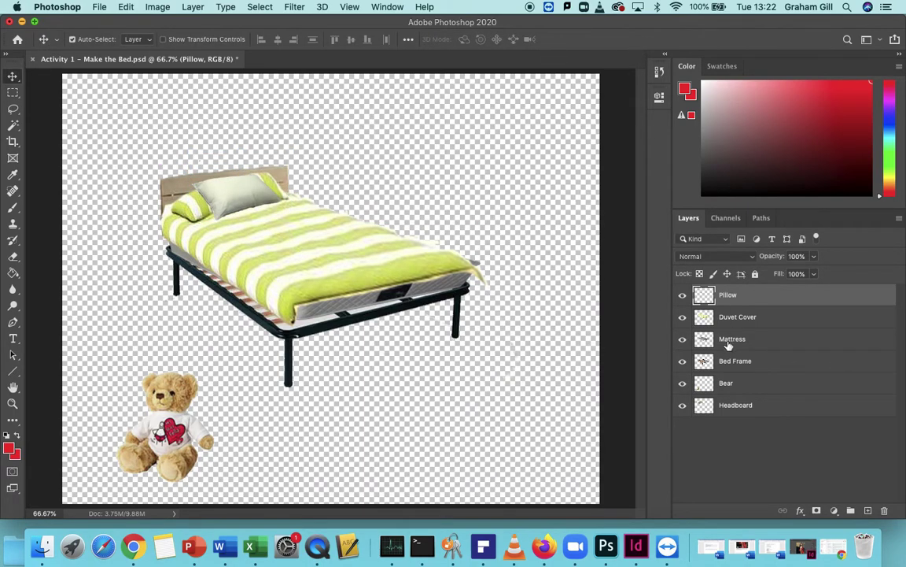
Move the teddy bear onto the bed near the pillows and bring its layer to the front of the stack
left_click_drag(147, 403, 298, 275)
left_click_drag(780, 388, 785, 292)
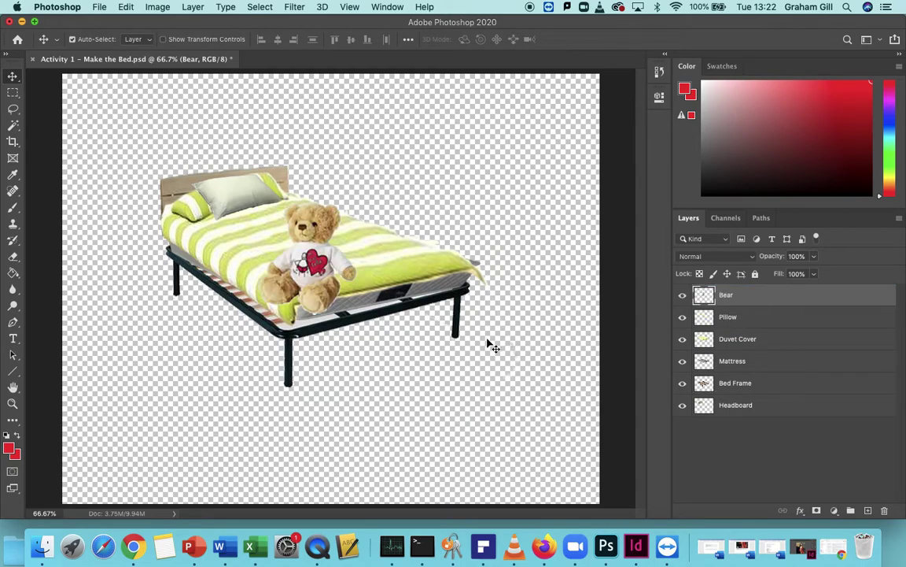
left_click_drag(287, 242, 316, 195)
Scale the teddy bear to about 57% with Free Transform and seat it on the duvet beside the pillow
left_click(126, 7)
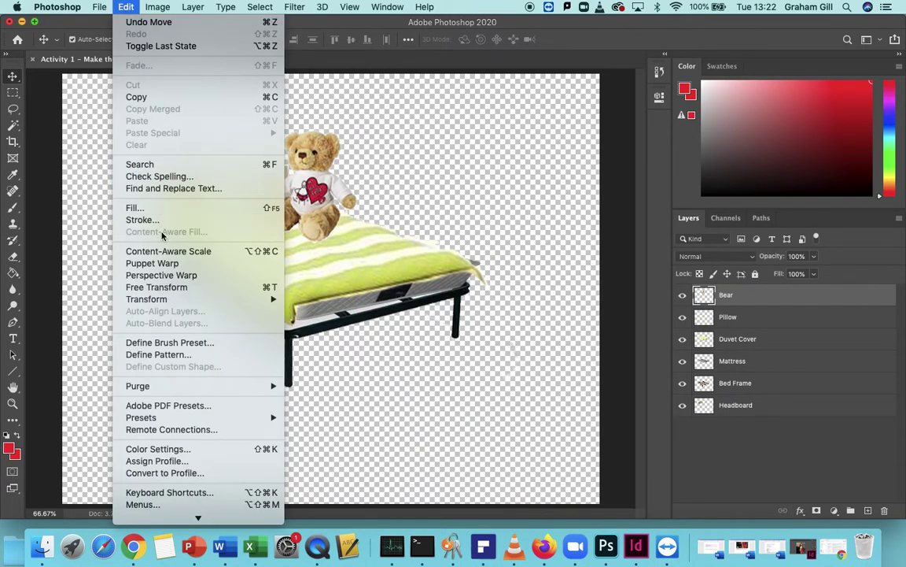
left_click(171, 288)
left_click_drag(262, 128, 300, 176)
left_click_drag(317, 214, 284, 203)
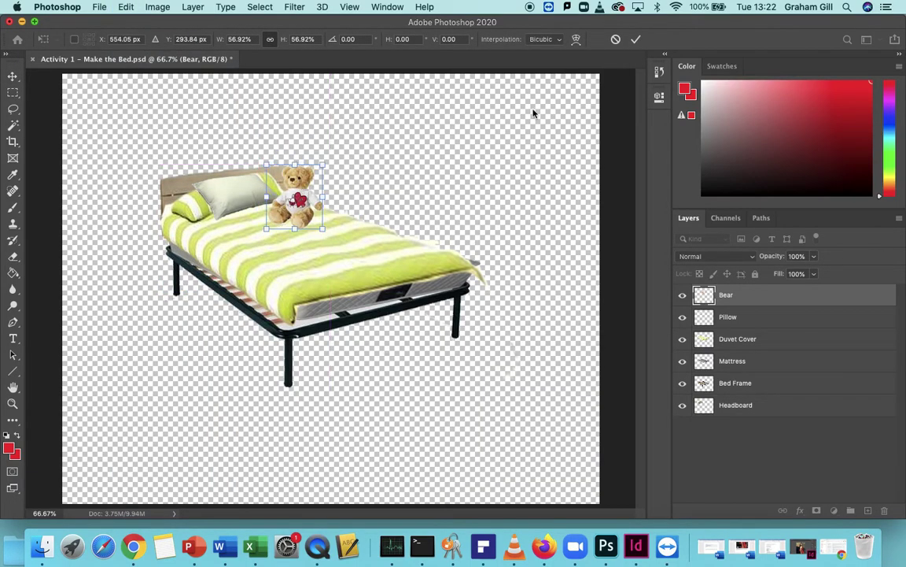
left_click(636, 40)
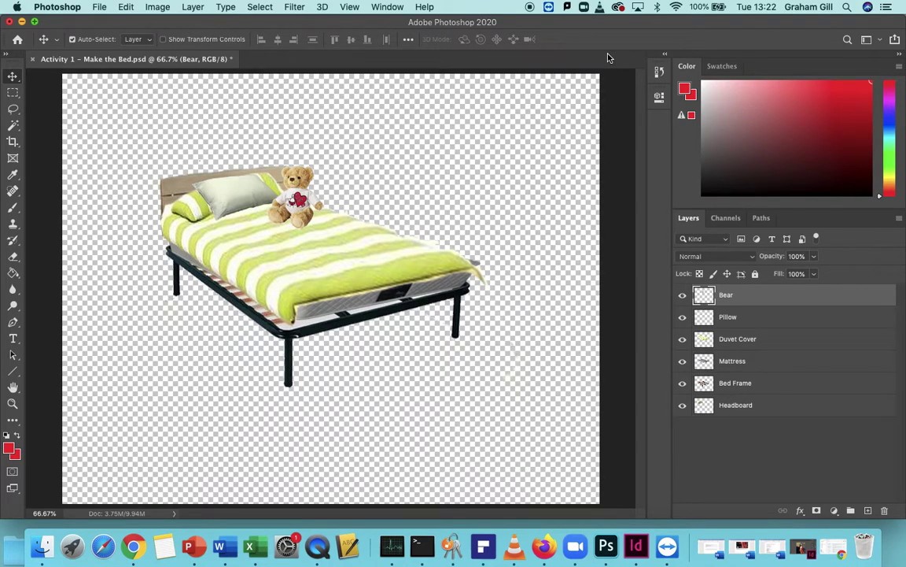
right_click(317, 545)
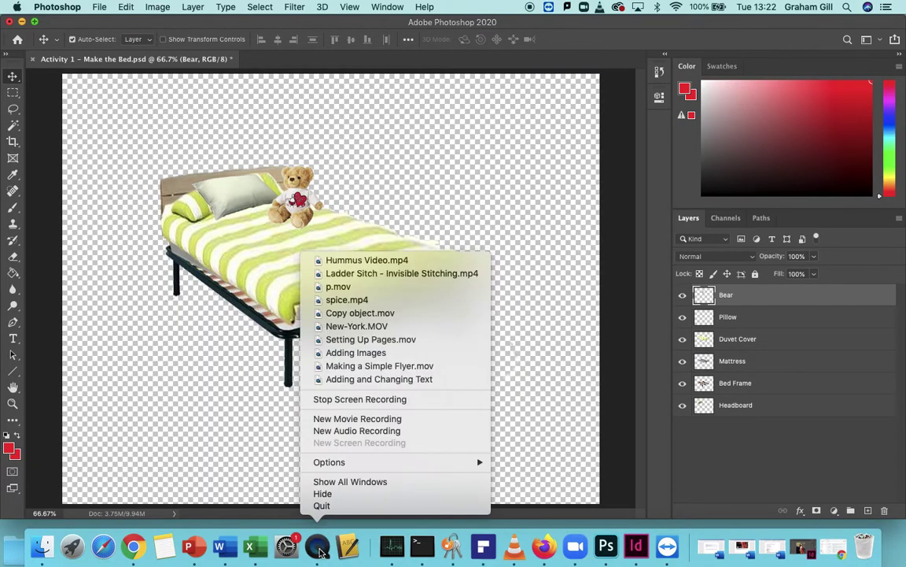